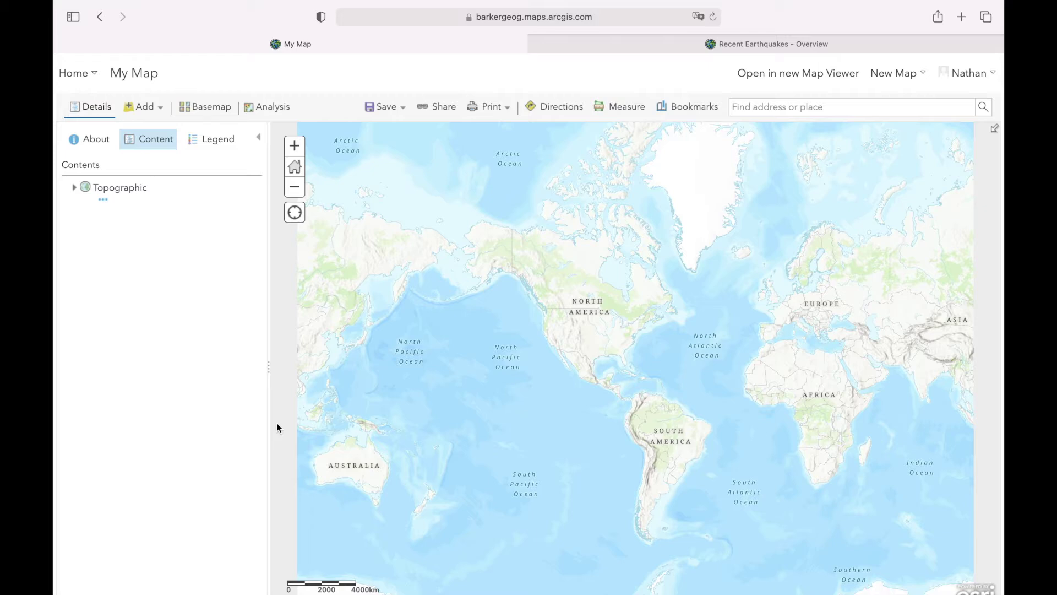
- Search Living Atlas layers for 'earthquake', listing 28 results led by Recent Earthquakes
click(147, 111)
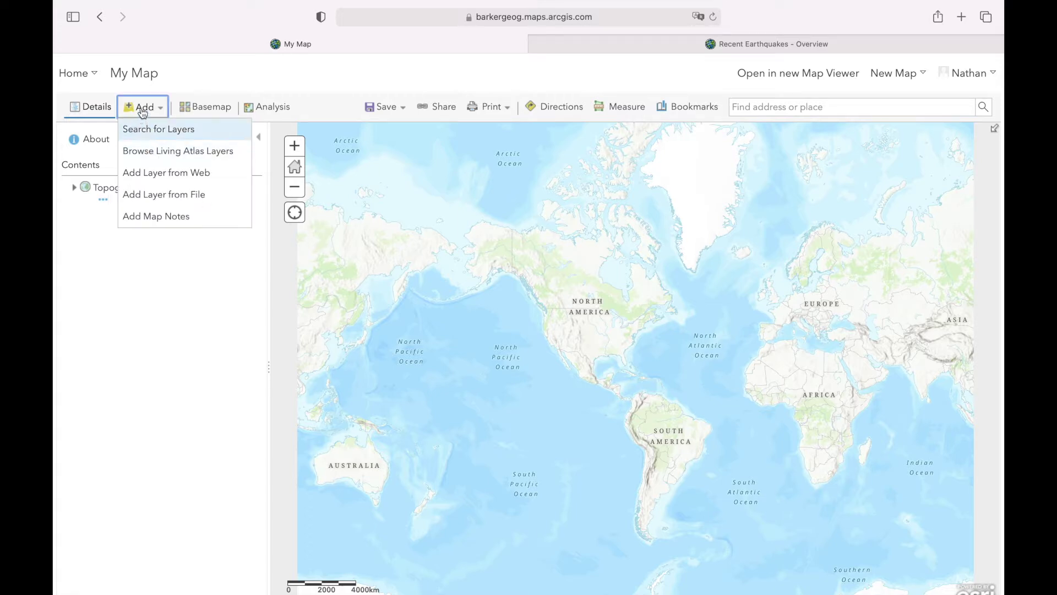
click(146, 151)
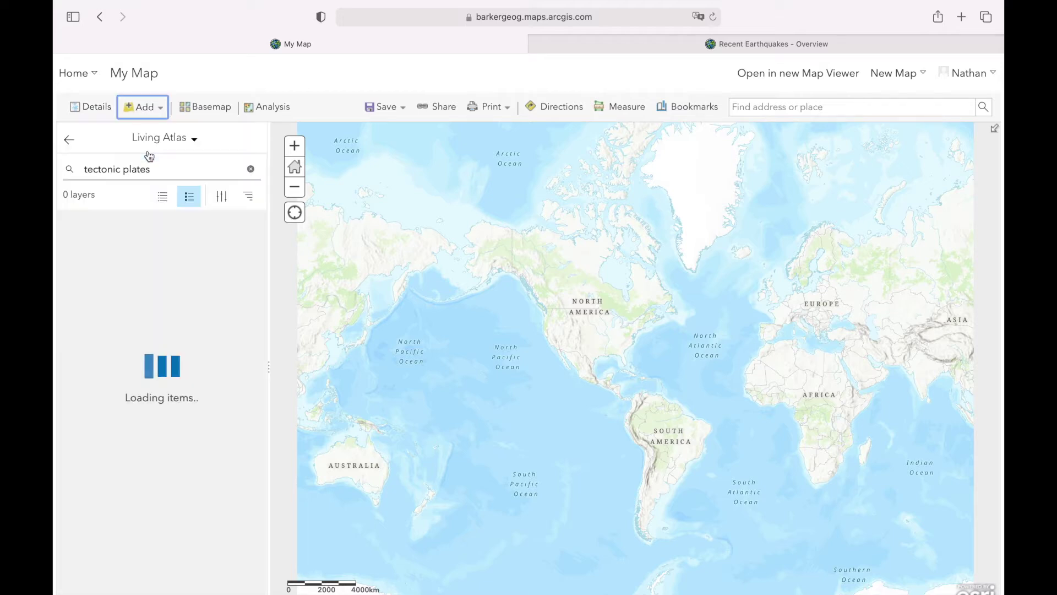
triple_click(150, 170)
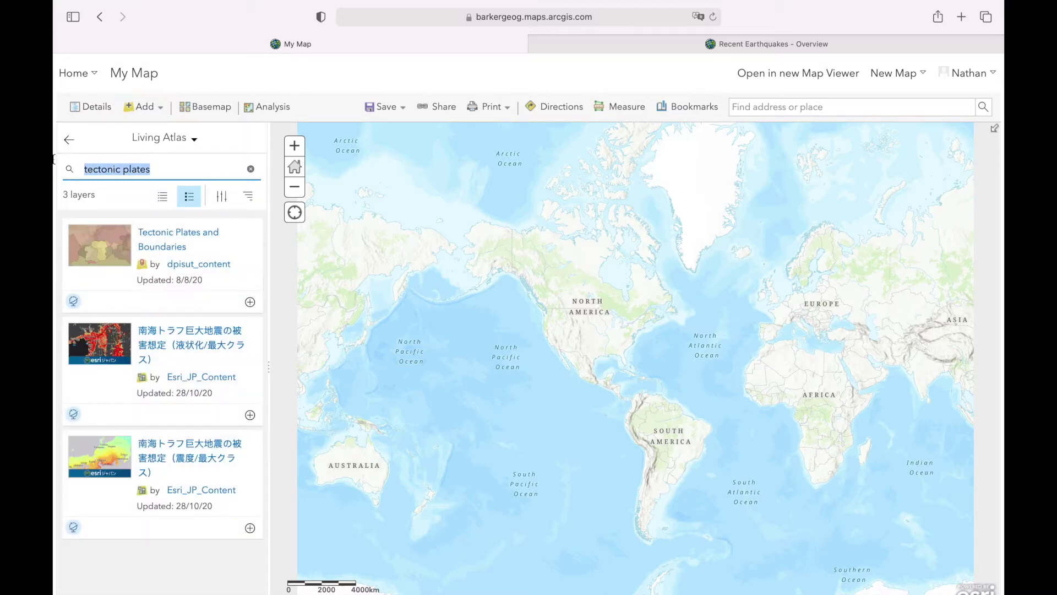
text(ea)
key(BackSpace)
key(BackSpace)
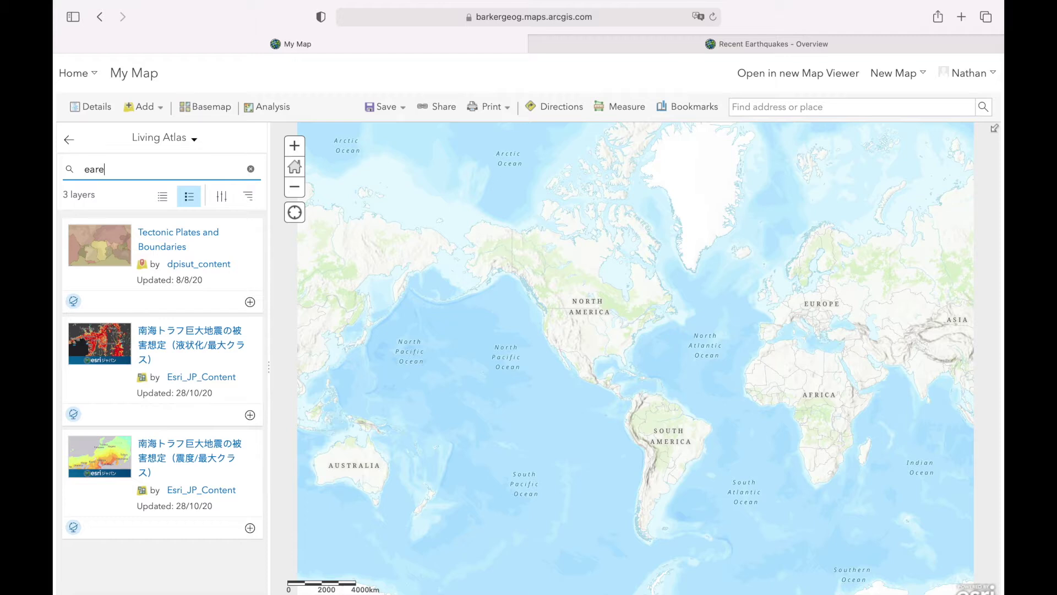
text(rthquake)
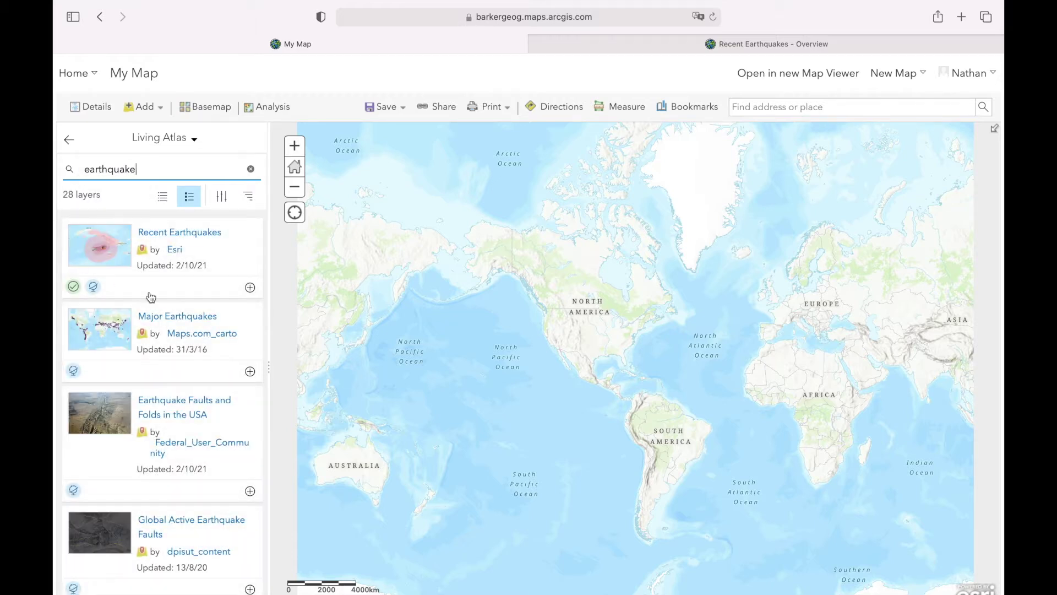
- Review the Recent Earthquakes layer by Esri and add it to the map
click(184, 235)
scroll(394, 497, down, 1)
scroll(386, 441, up, 1)
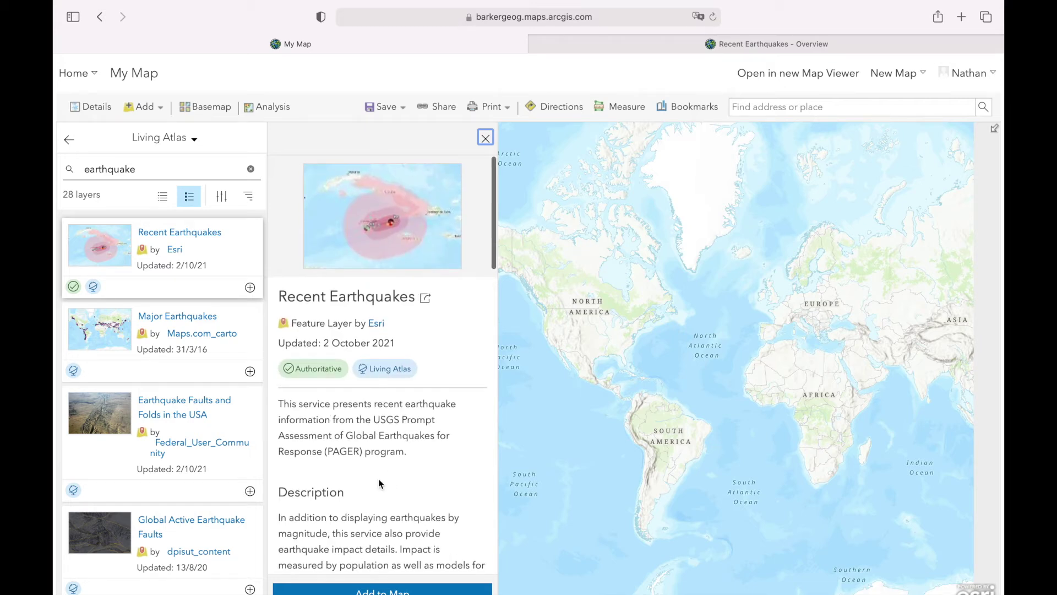
scroll(379, 478, down, 4)
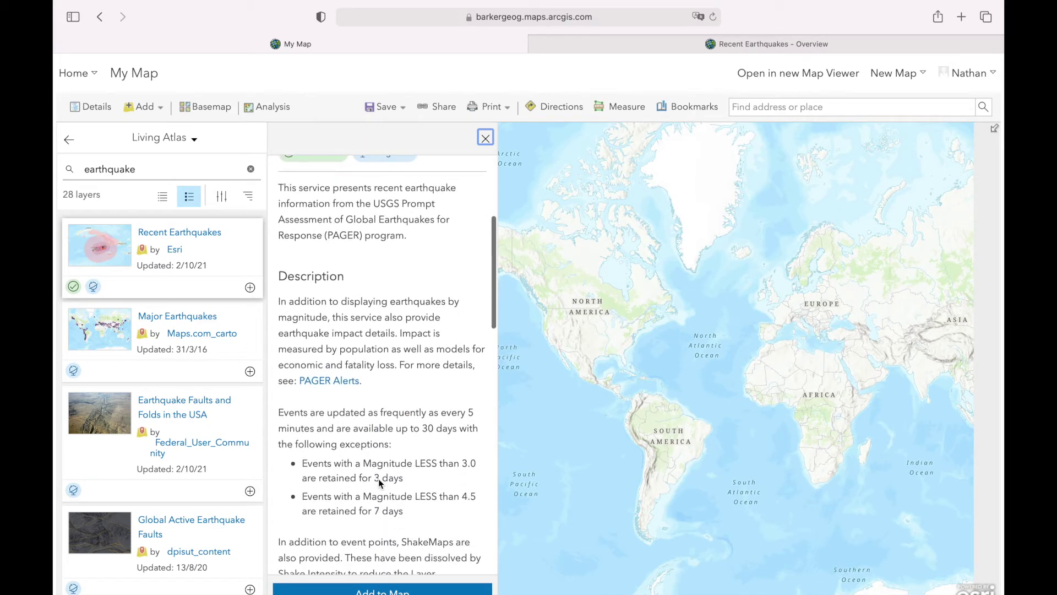
scroll(407, 408, down, 1)
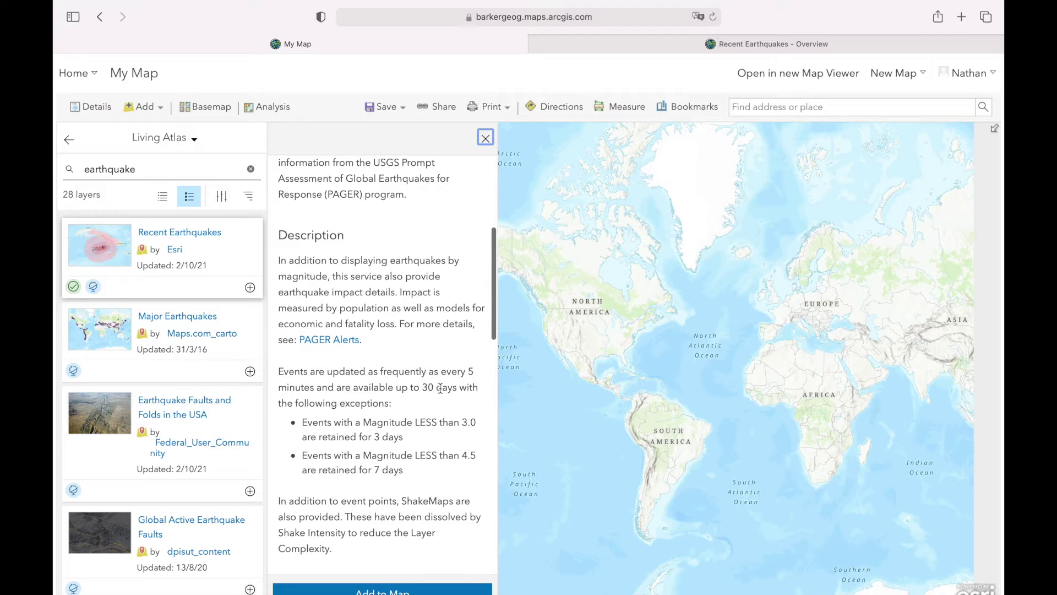
scroll(420, 454, down, 2)
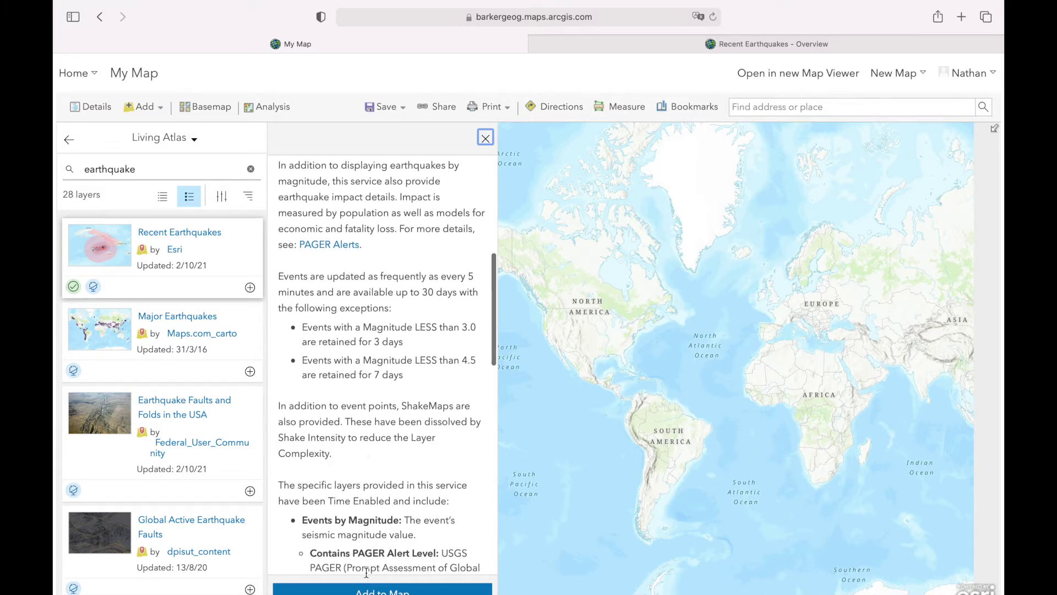
click(373, 590)
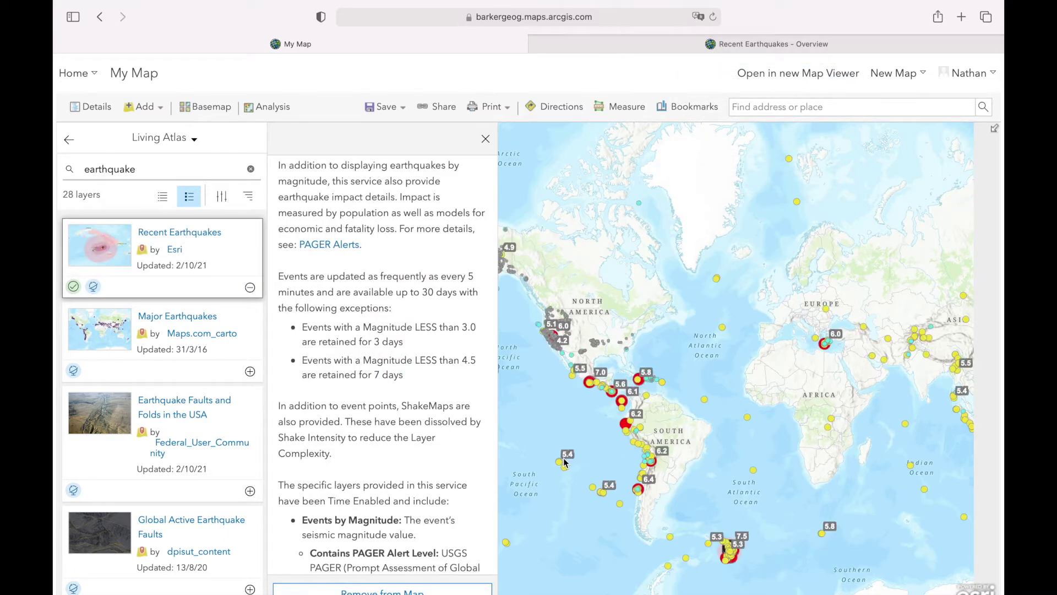
click(485, 139)
- Pan to Australia and zoom to the 5.9 magnitude, 12 km deep quake near Melbourne
click(95, 109)
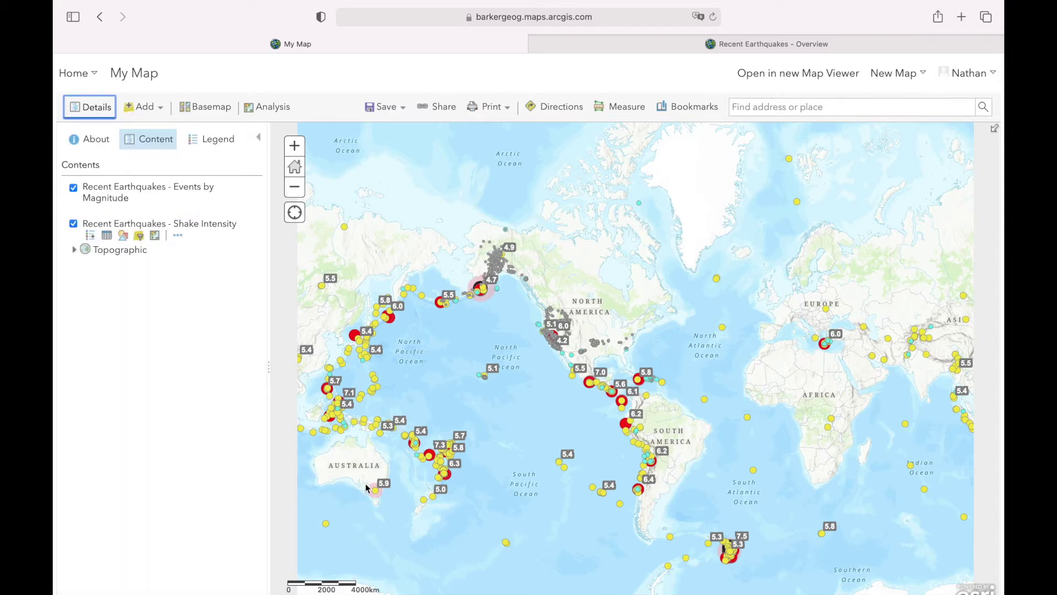
click(296, 146)
click(295, 146)
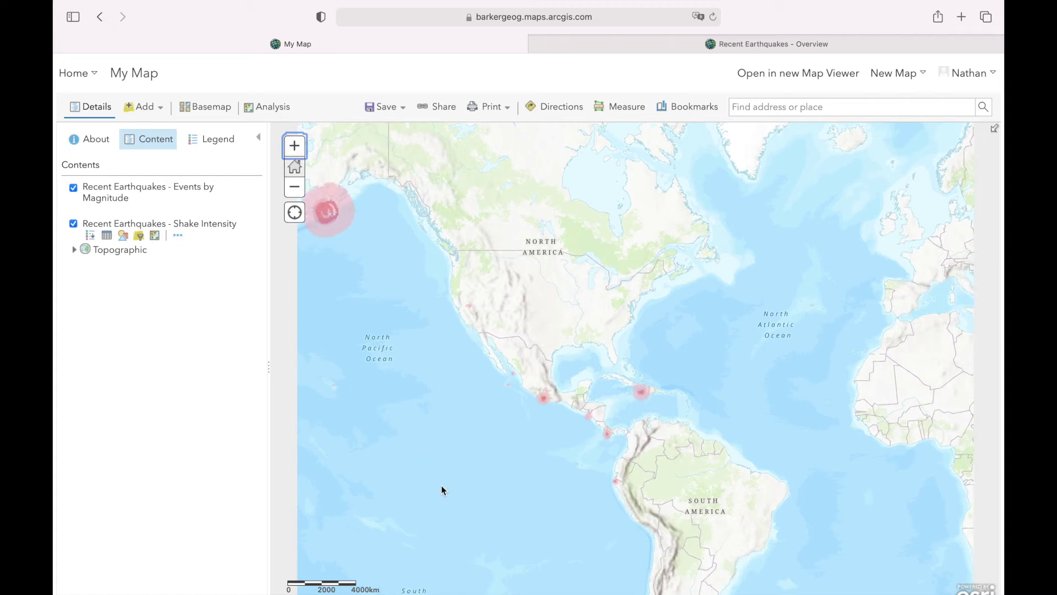
drag(686, 308, 816, 253)
drag(483, 441, 805, 232)
click(587, 341)
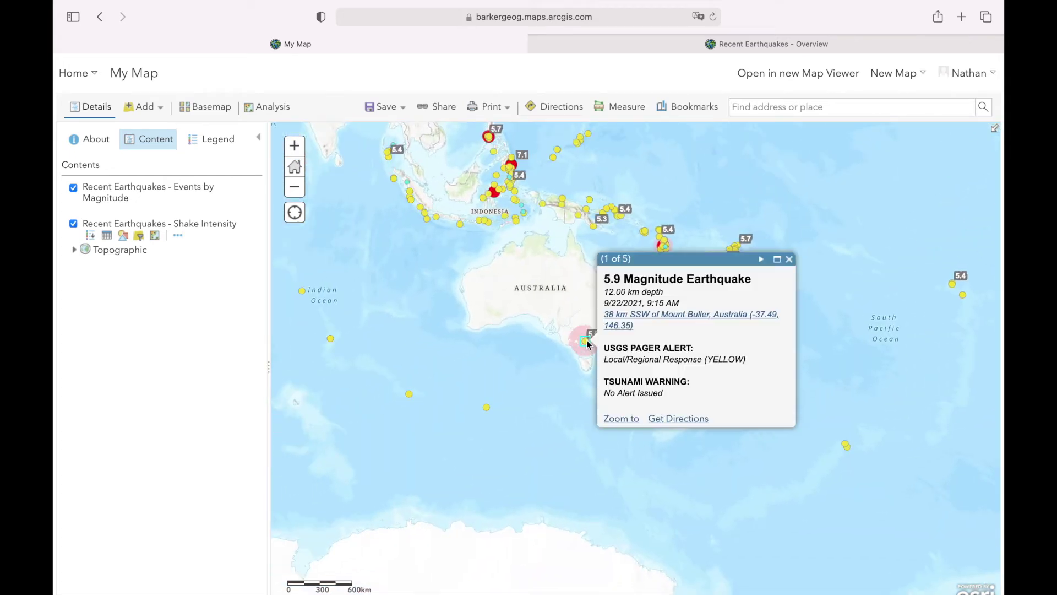
click(621, 419)
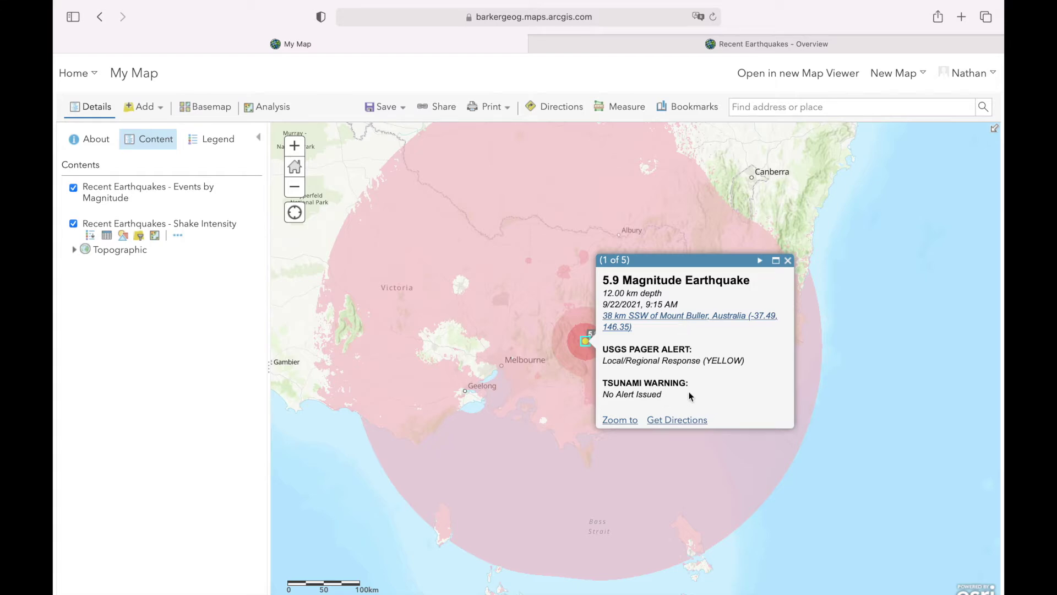
- Read the Mercalli Level 4 and Level 7 shake-intensity popups, closing each afterwards
click(577, 346)
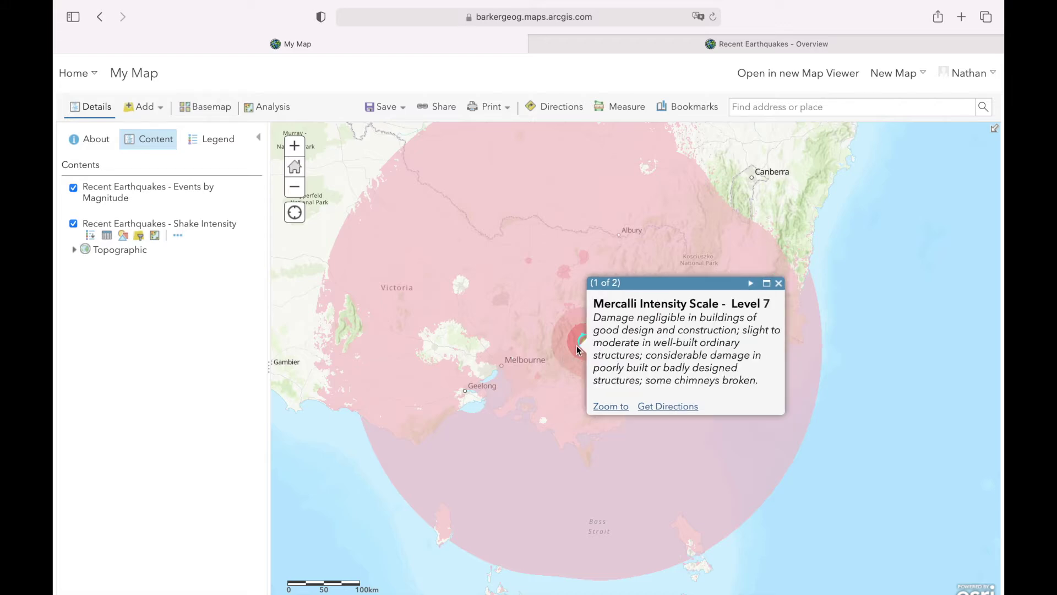
click(563, 352)
click(511, 365)
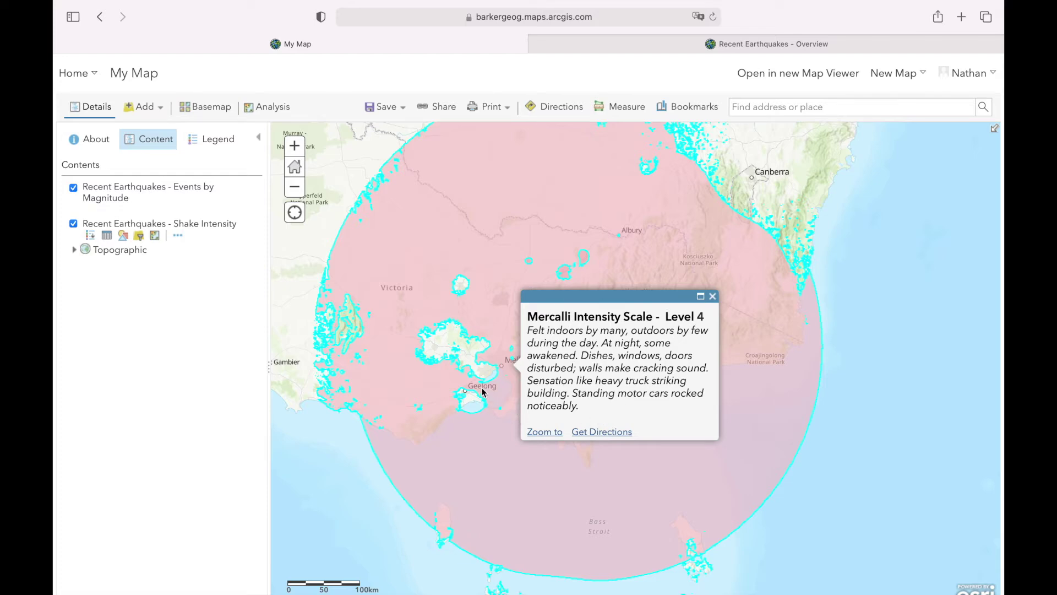
click(713, 297)
click(588, 353)
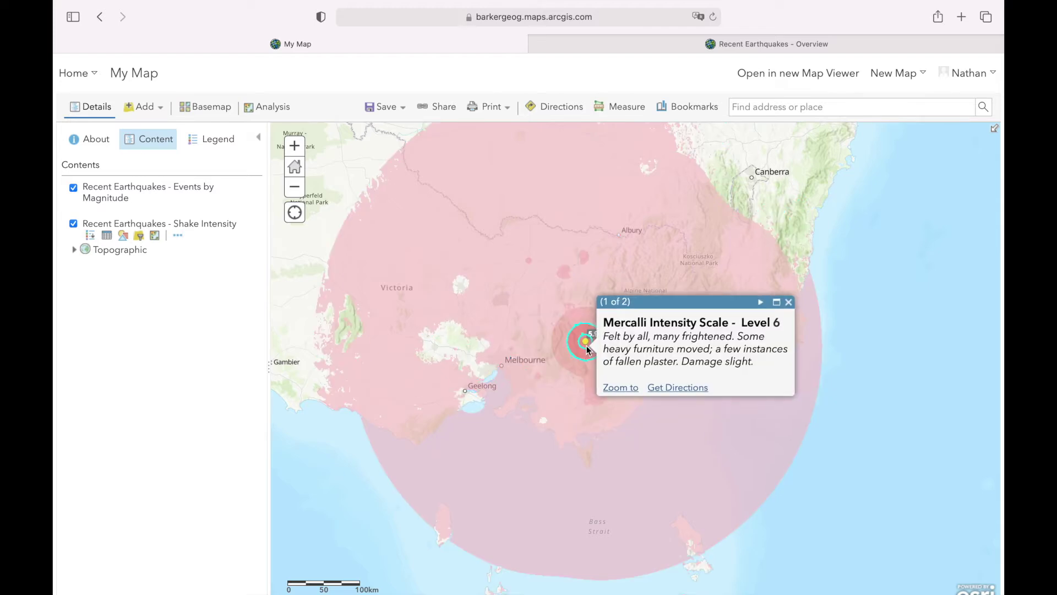
click(583, 346)
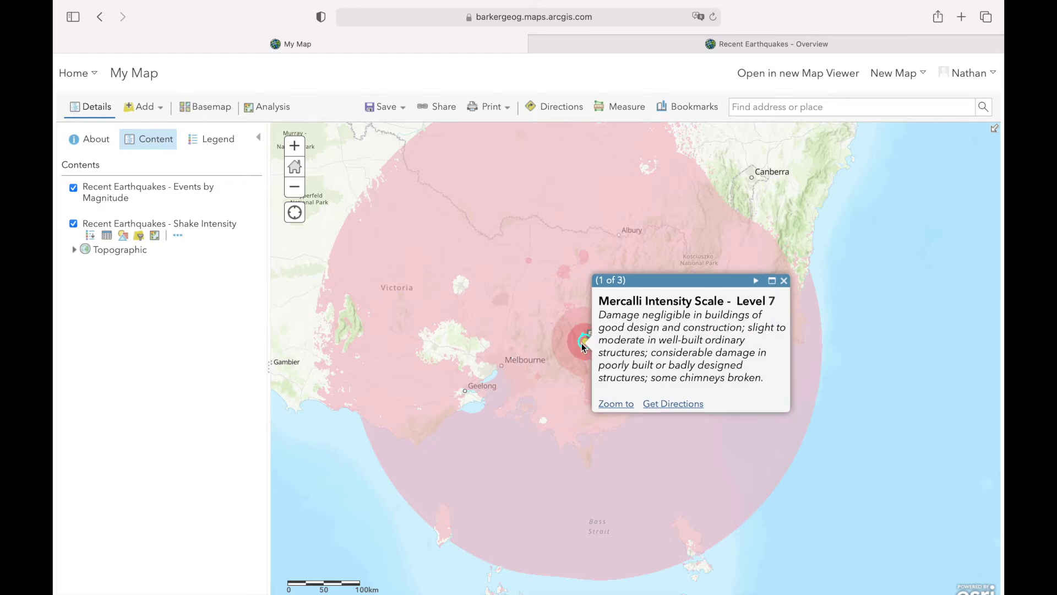
click(783, 281)
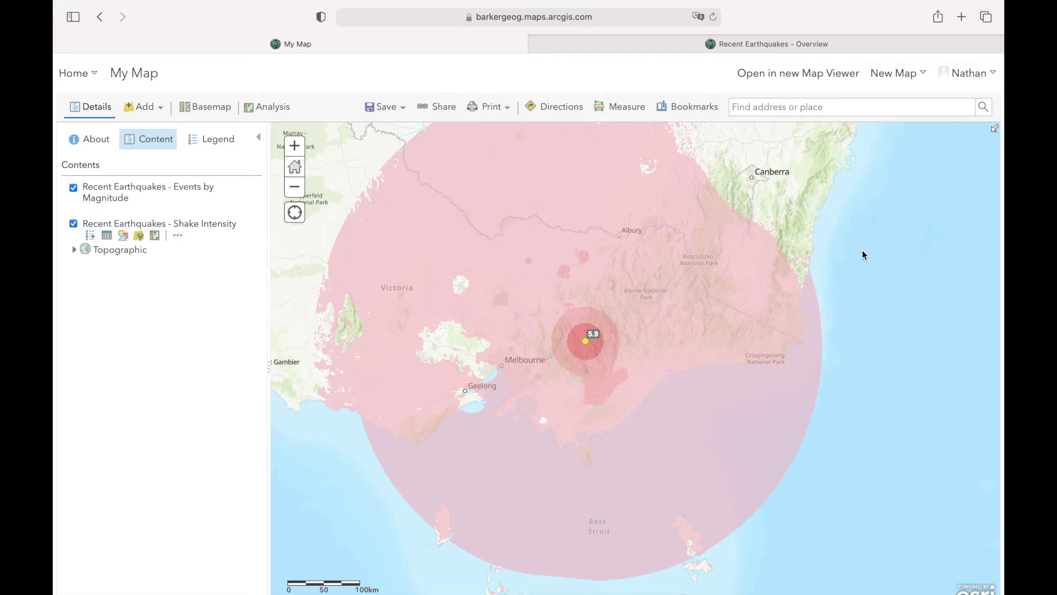
- Zoom out and pan east over the North Pacific to a world-scale view
drag(863, 251, 874, 338)
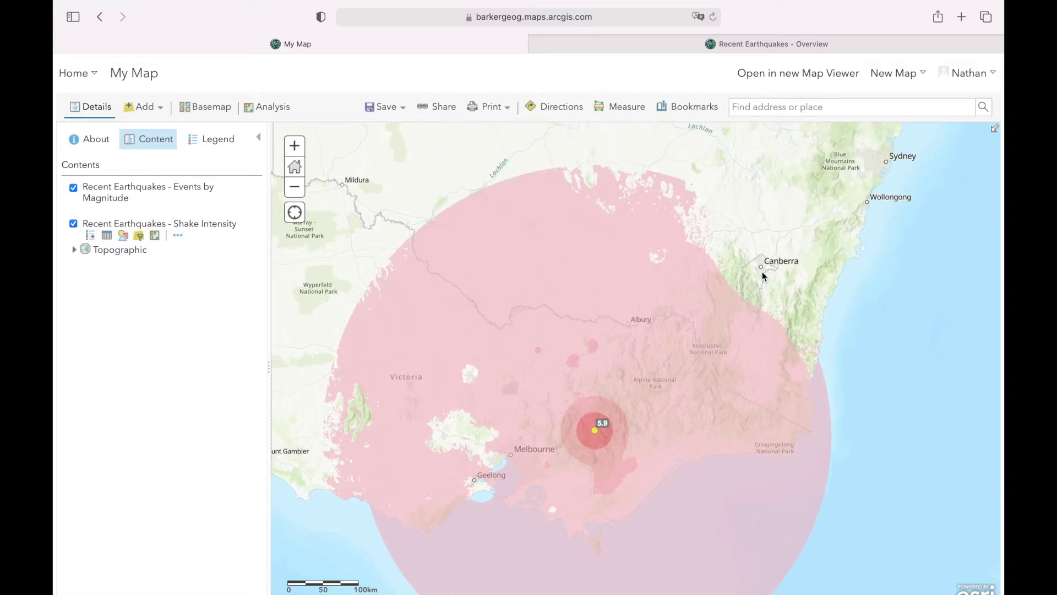
drag(855, 314, 859, 251)
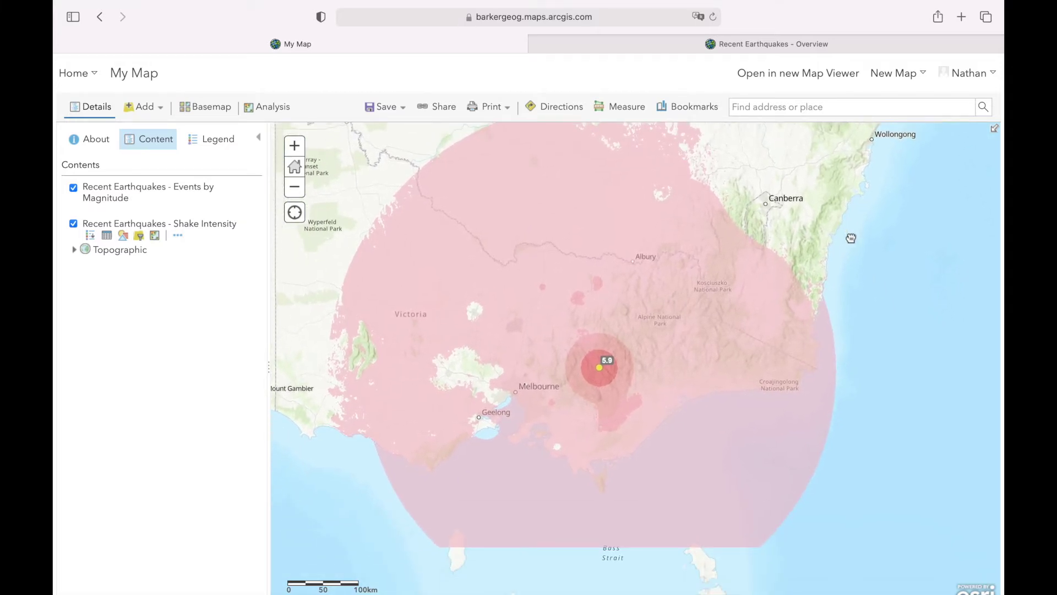
click(294, 188)
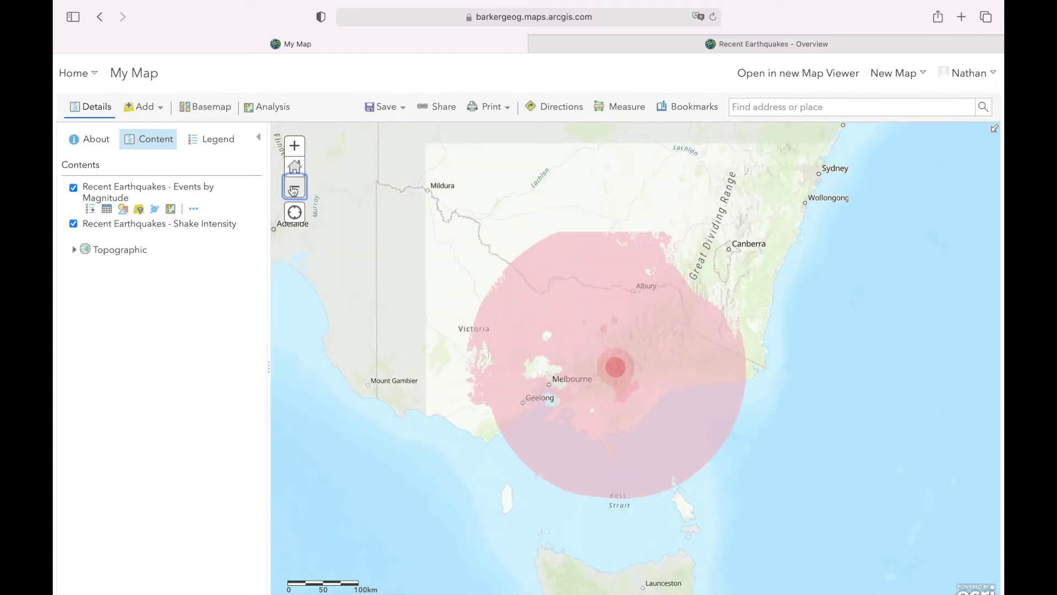
click(294, 187)
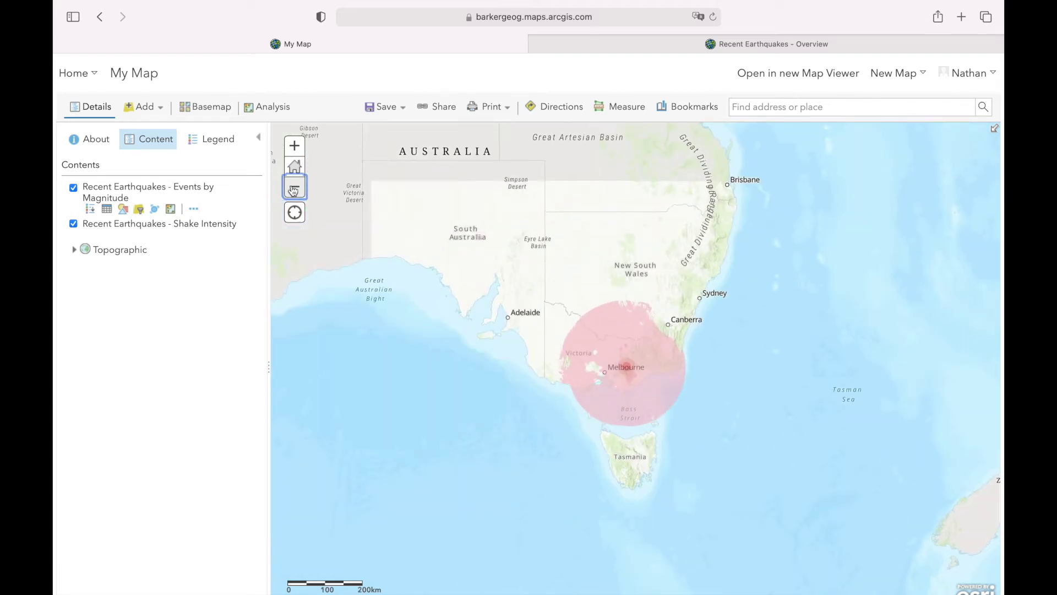
click(294, 187)
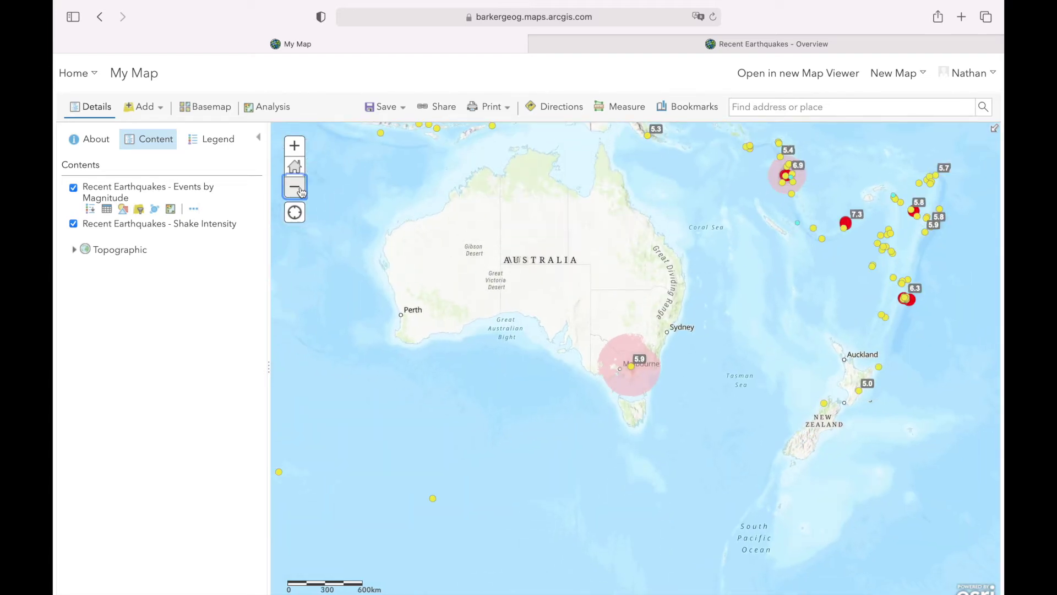
click(295, 189)
click(296, 188)
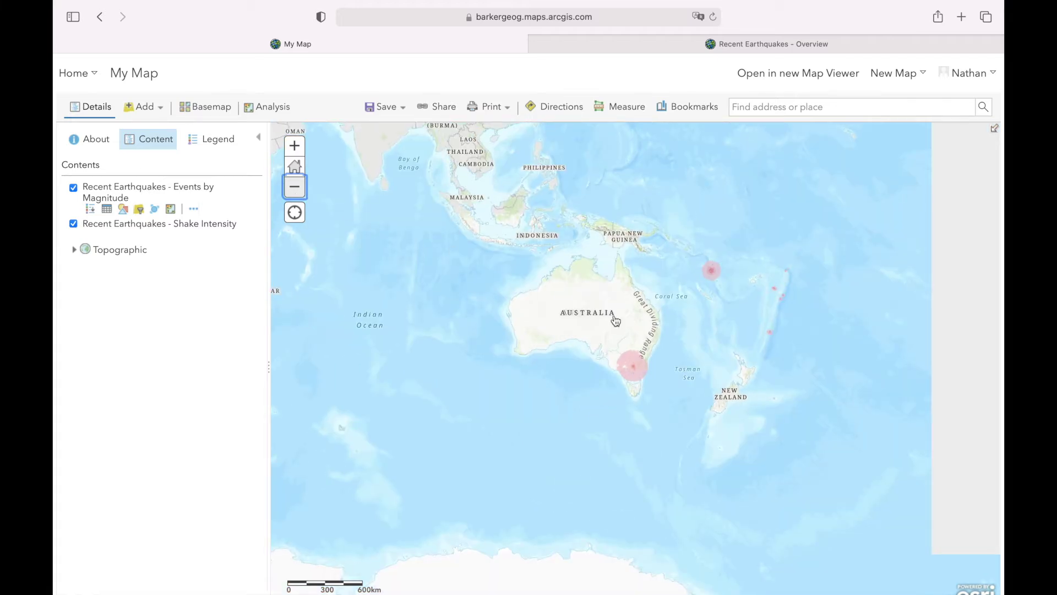
drag(573, 295, 526, 462)
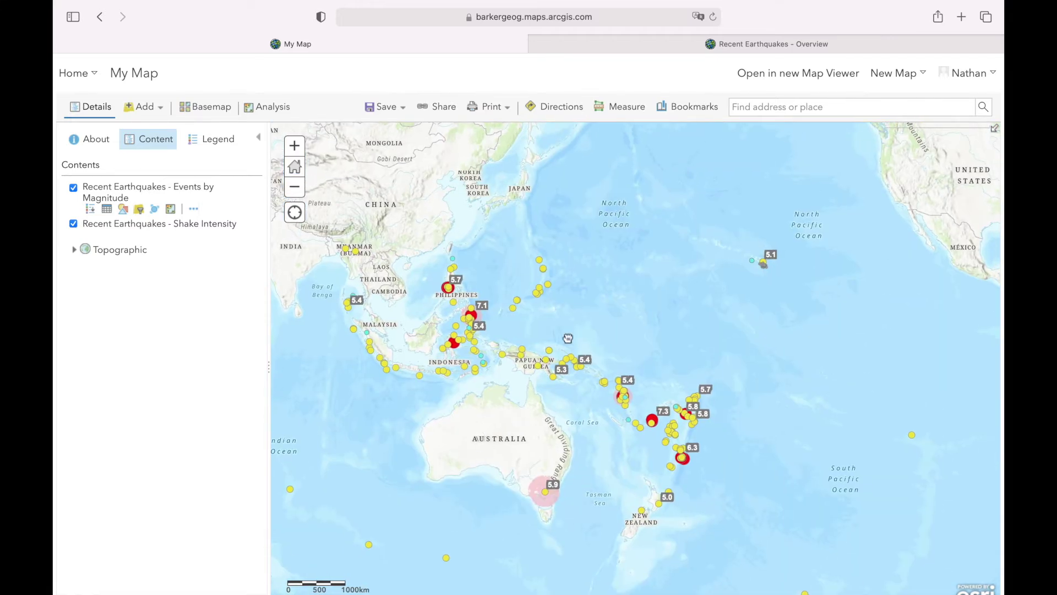
drag(752, 219, 618, 310)
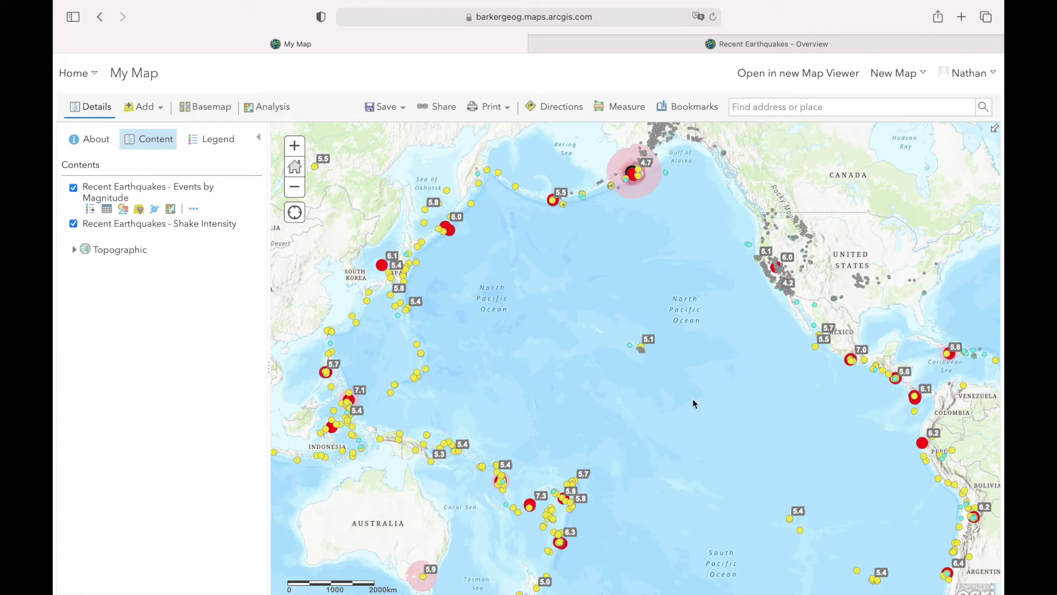
click(297, 188)
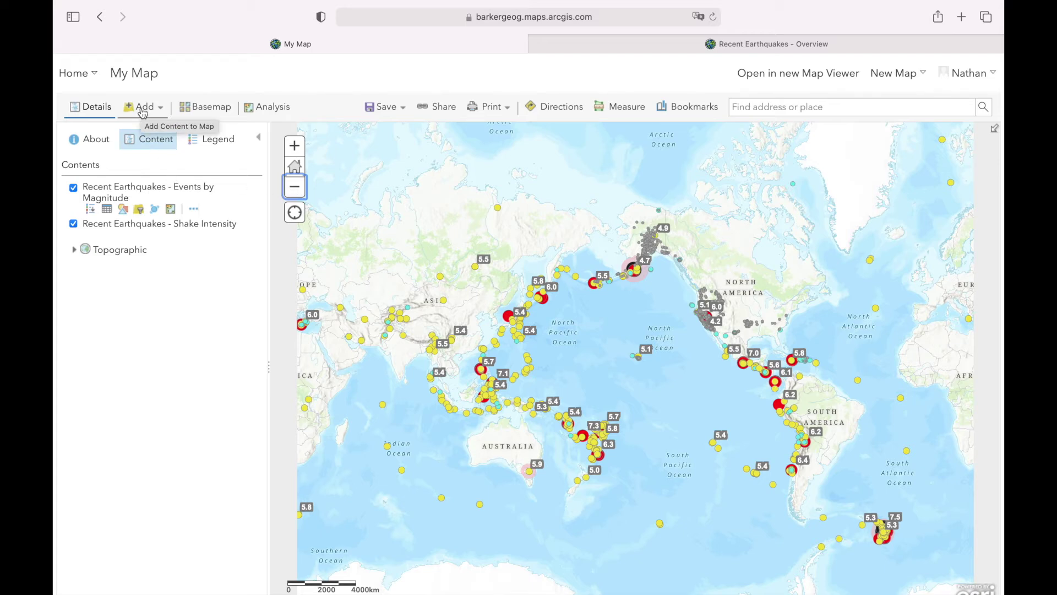
- Search all of ArcGIS Online for 'tectonic plates', returning 364 layers led by Earth's Tectonic Plates
click(142, 108)
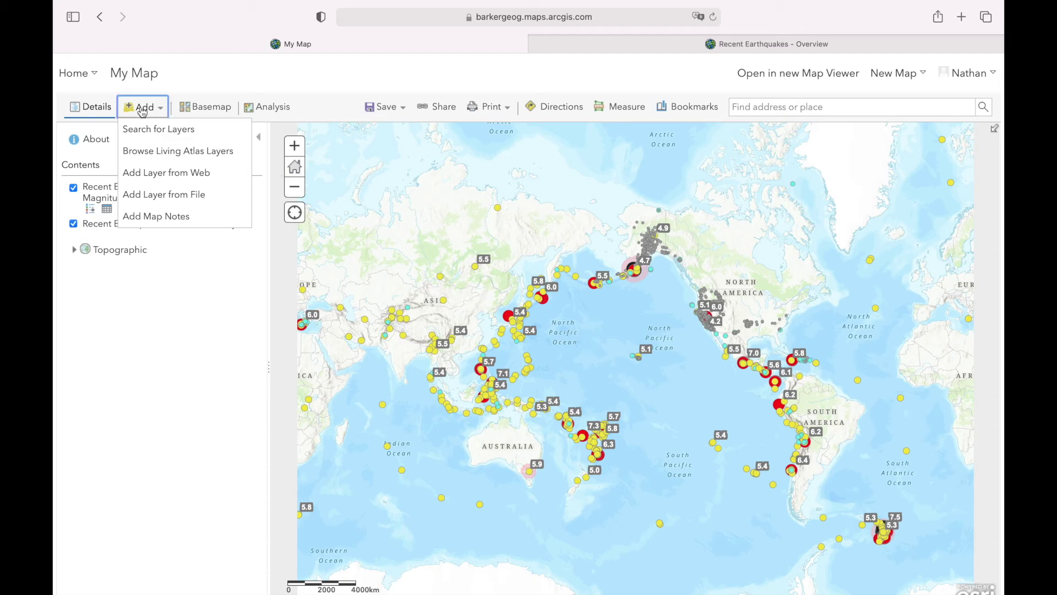
click(176, 156)
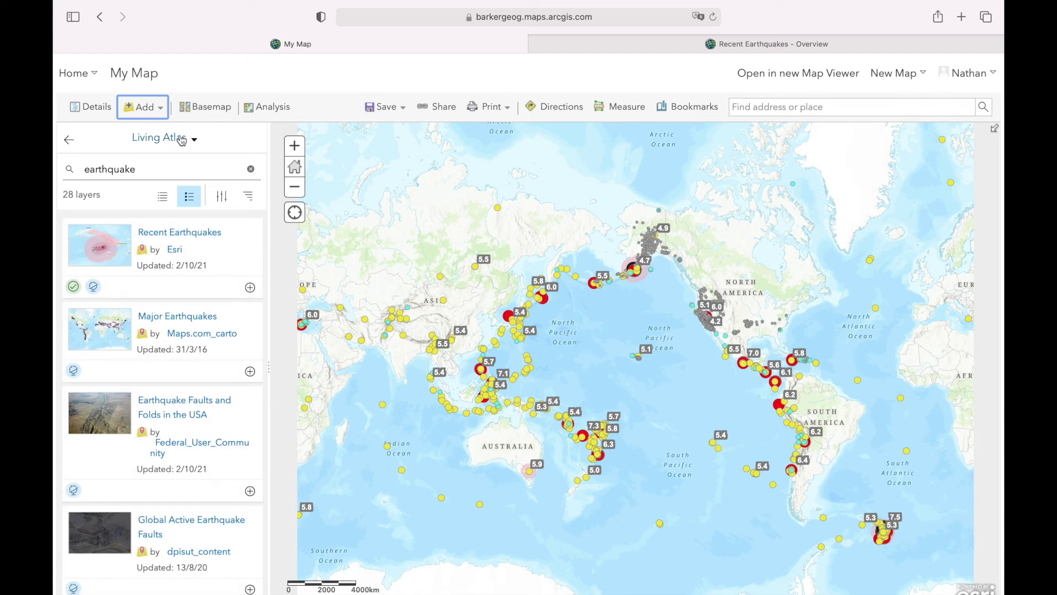
click(193, 141)
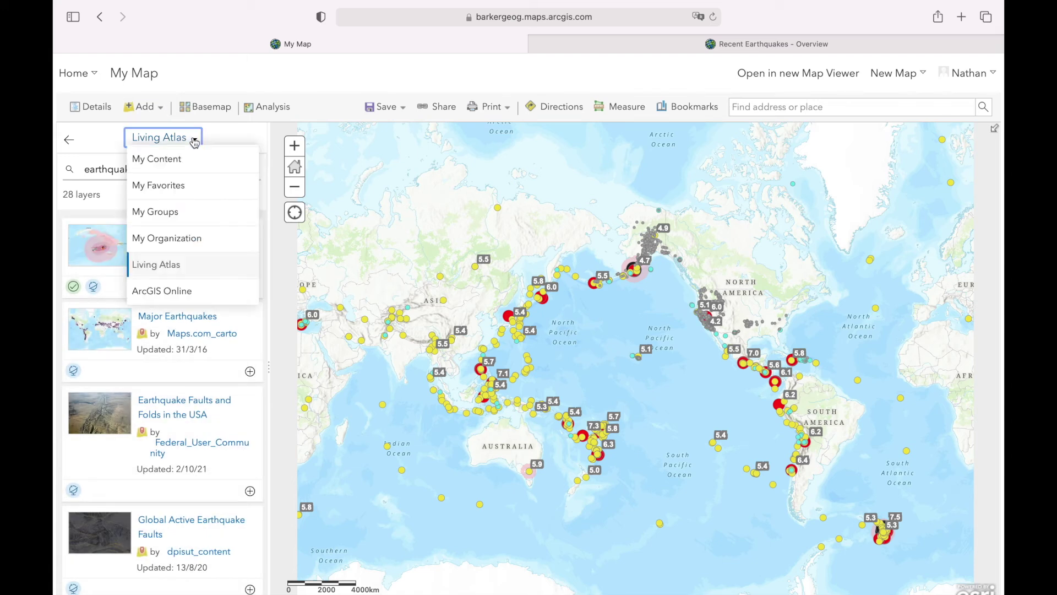
click(187, 292)
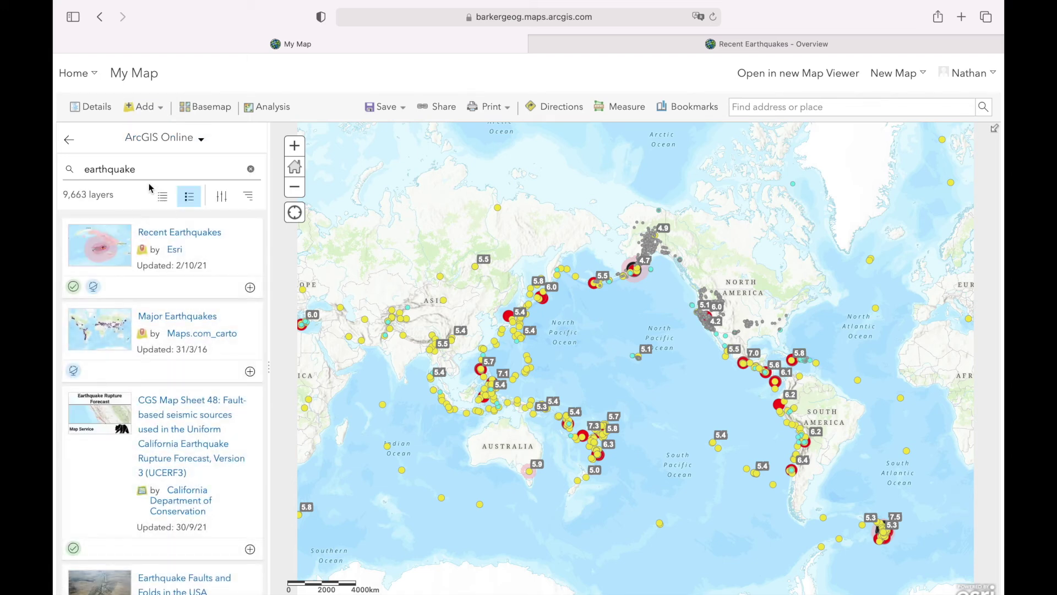
triple_click(145, 170)
key(BackSpace)
text(tectonic plates)
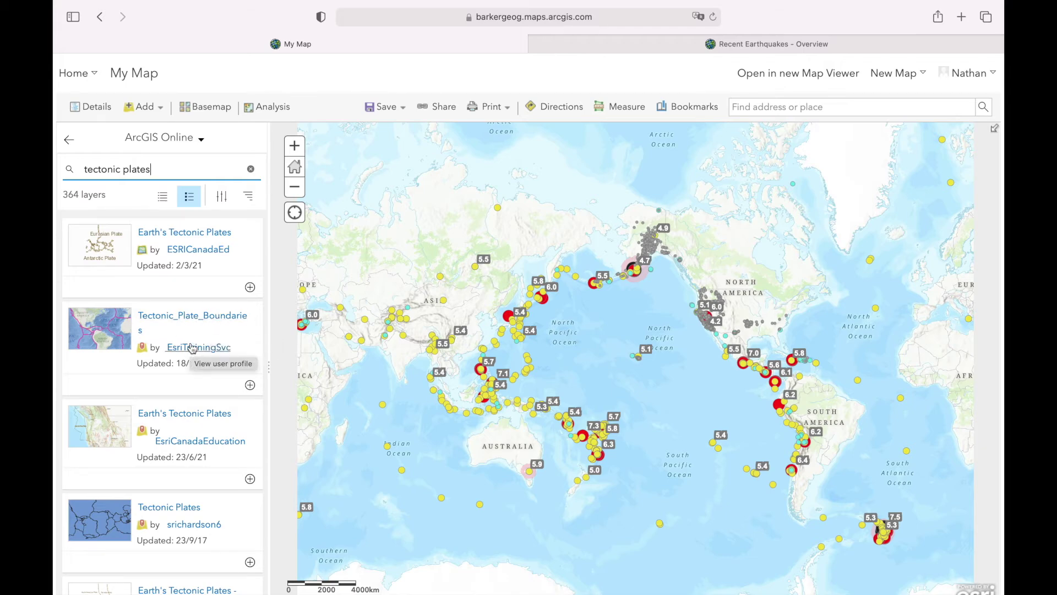
- Add the Tectonic_Plate_Boundaries layer to the map and return to the layer list
click(193, 315)
scroll(476, 469, down, 3)
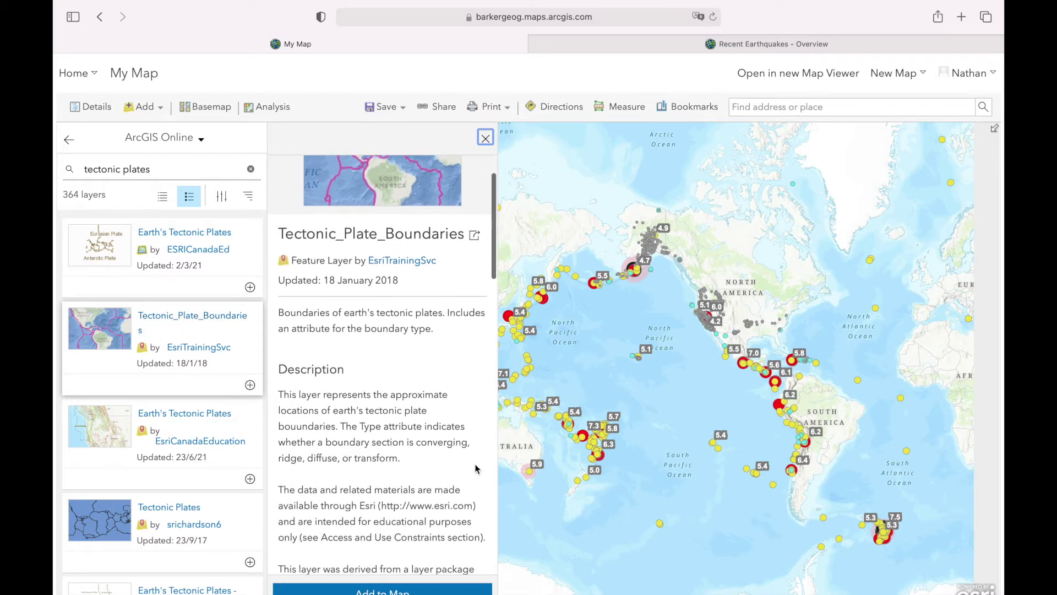
click(424, 590)
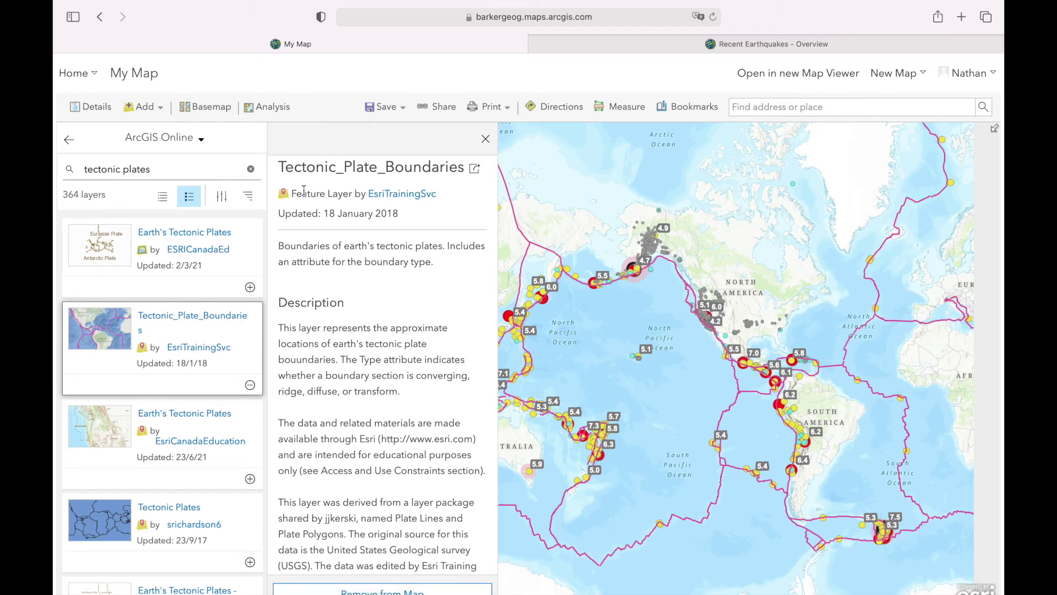
click(88, 107)
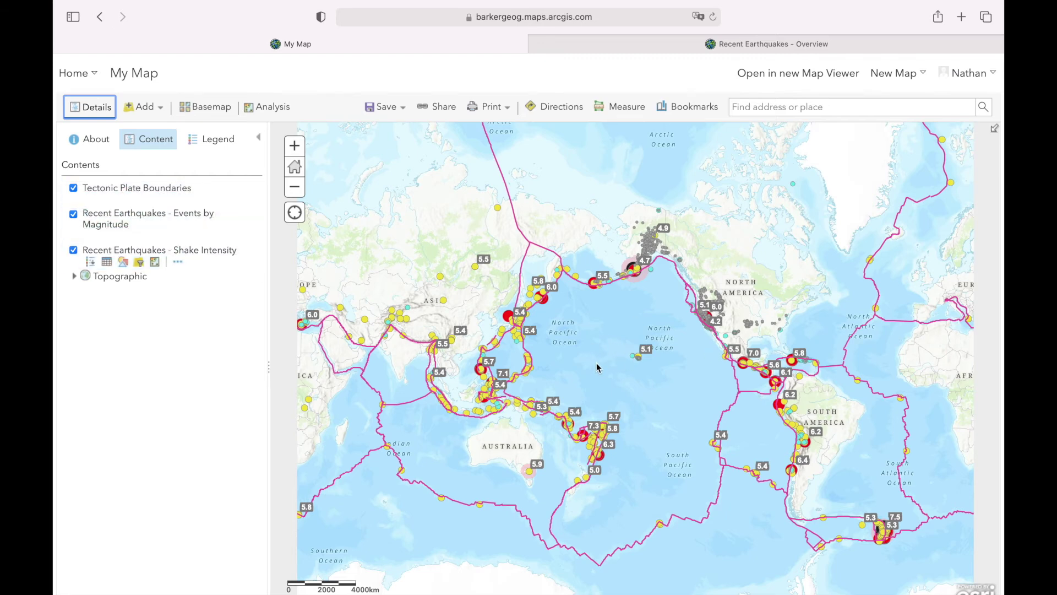
- Check a Tasmania quake's shake intensity, then show the Events by Magnitude legend
click(531, 471)
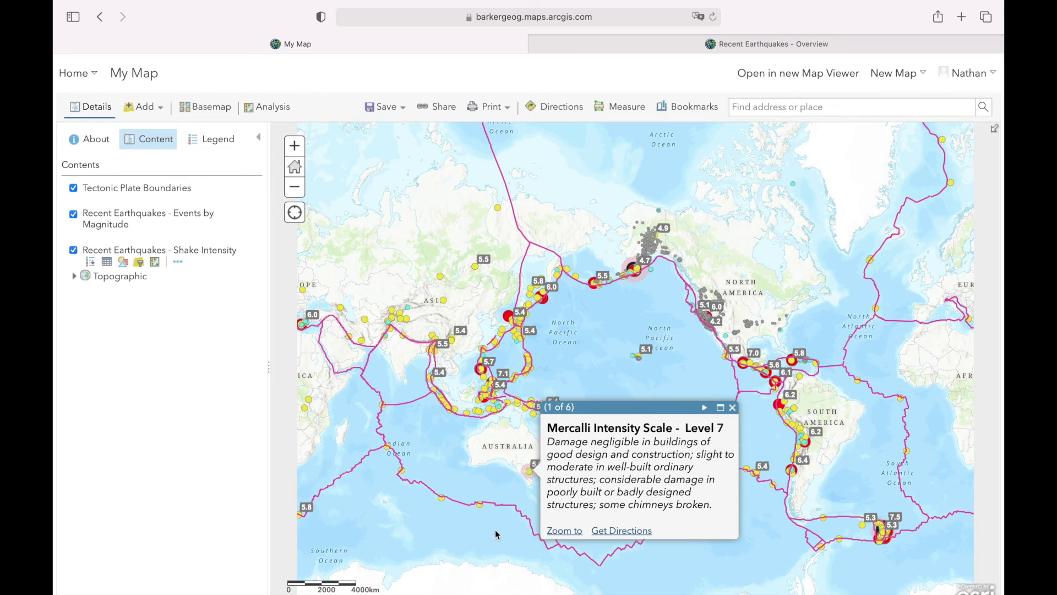
click(733, 408)
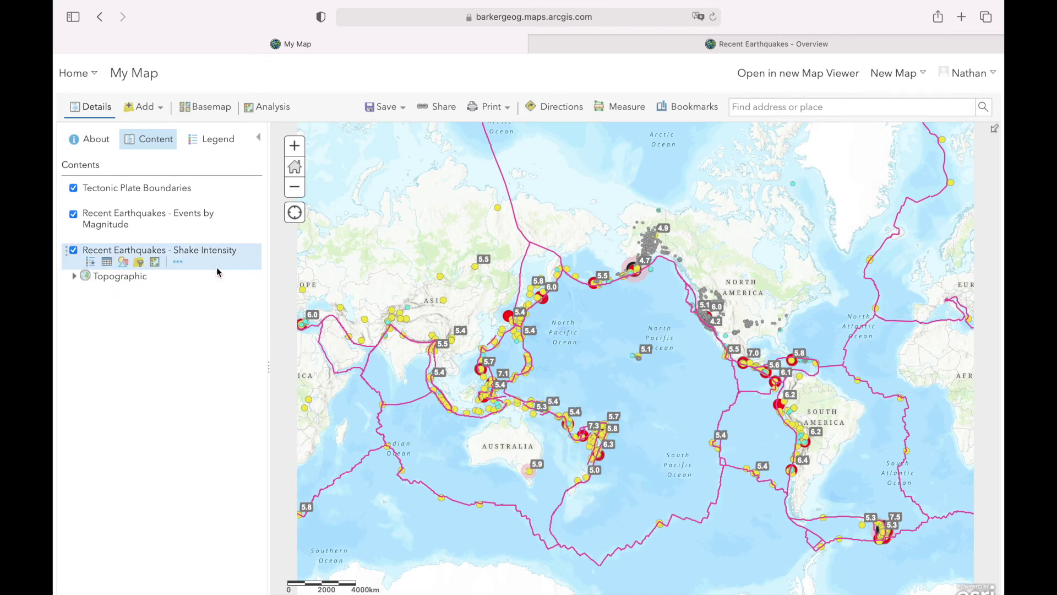
mouse_move(110, 228)
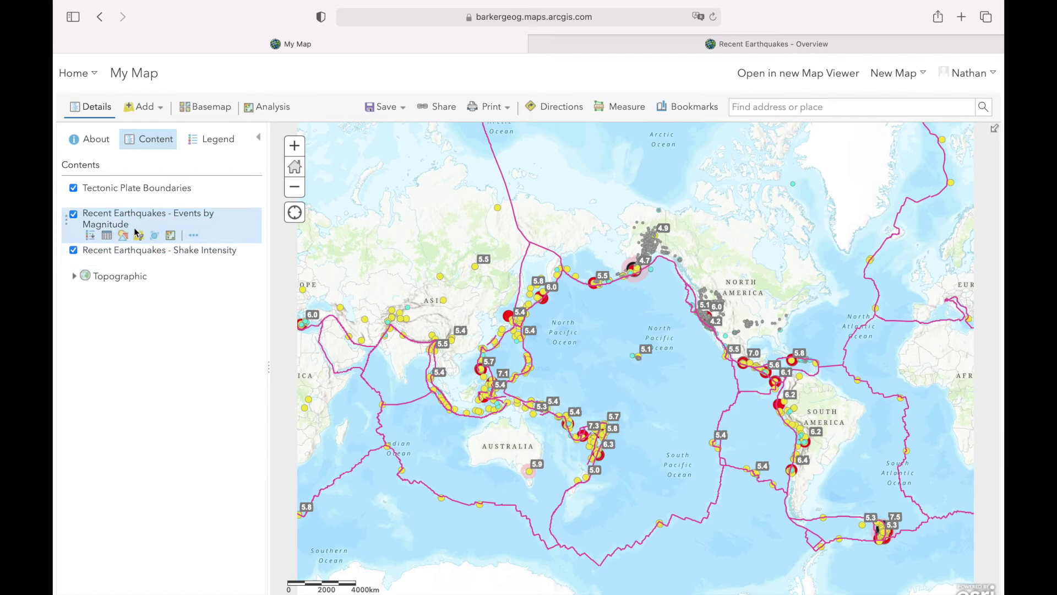
click(90, 236)
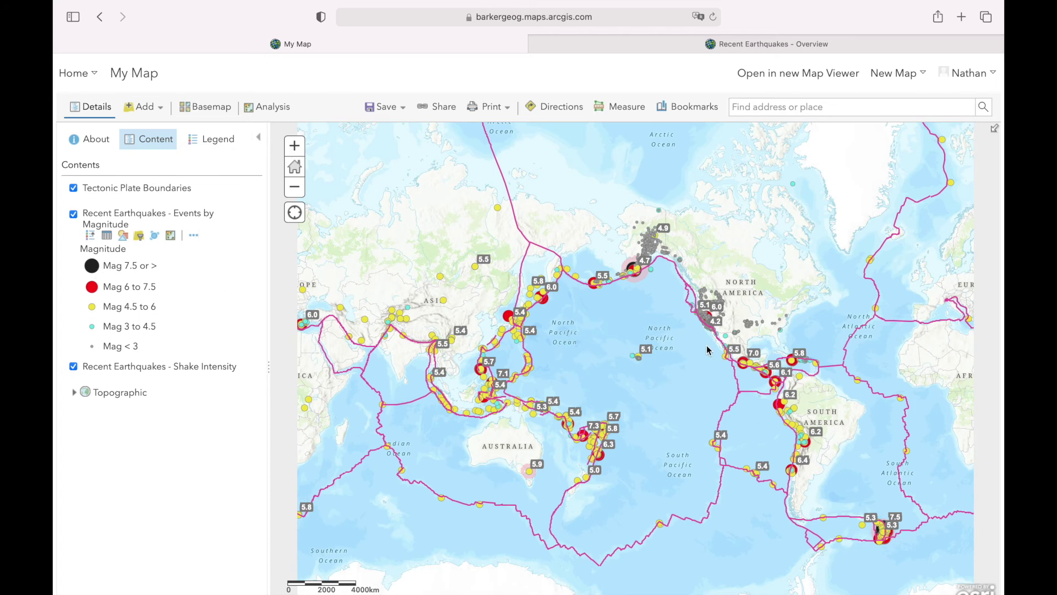
- Zoom to the 8.2 Alaska quake, hide the legend, and open the Events by Magnitude table
click(633, 269)
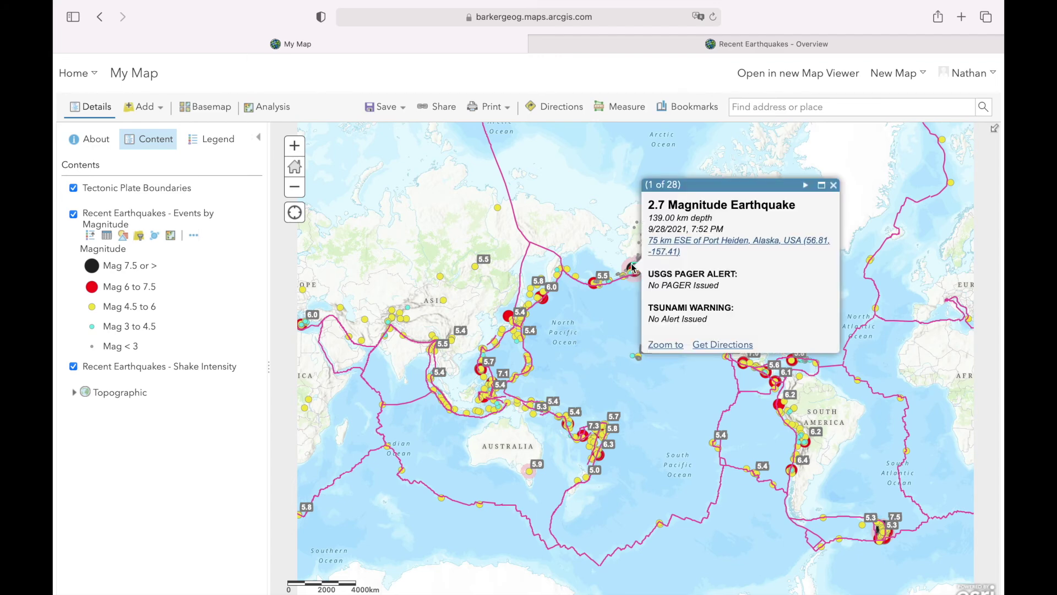
click(668, 345)
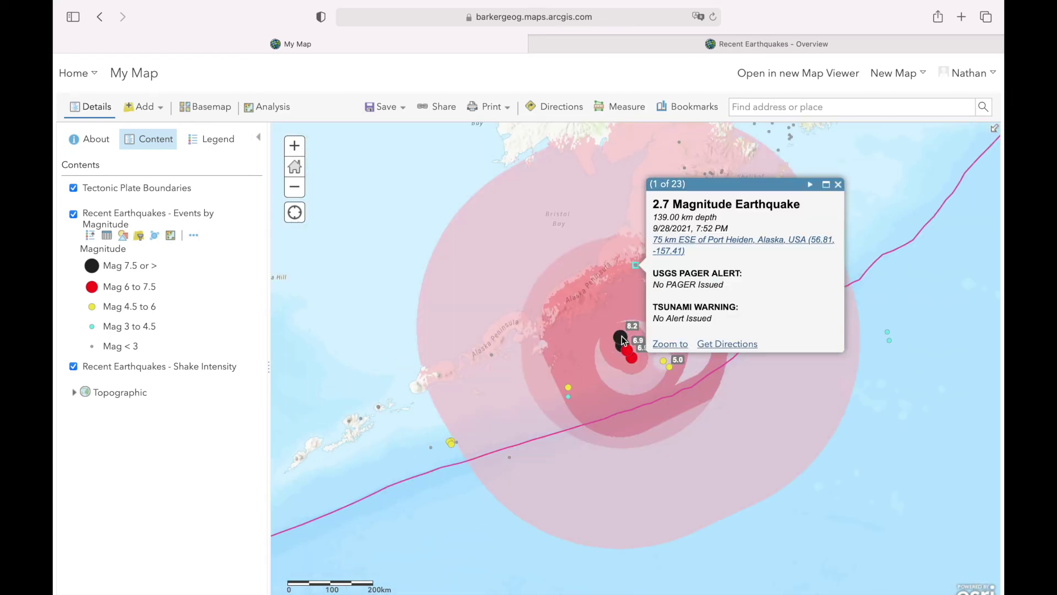
click(622, 338)
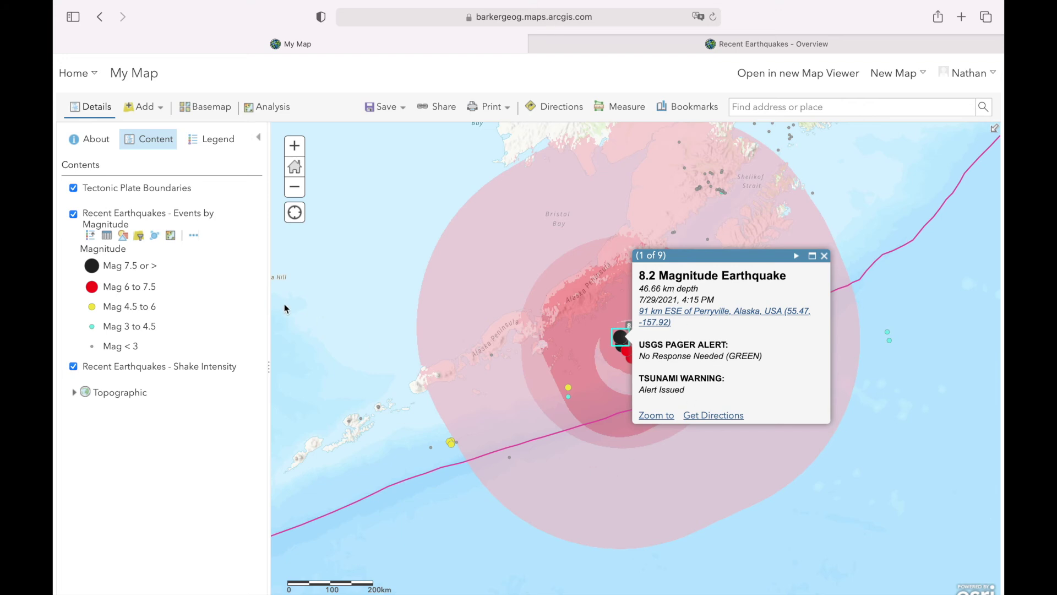
click(91, 236)
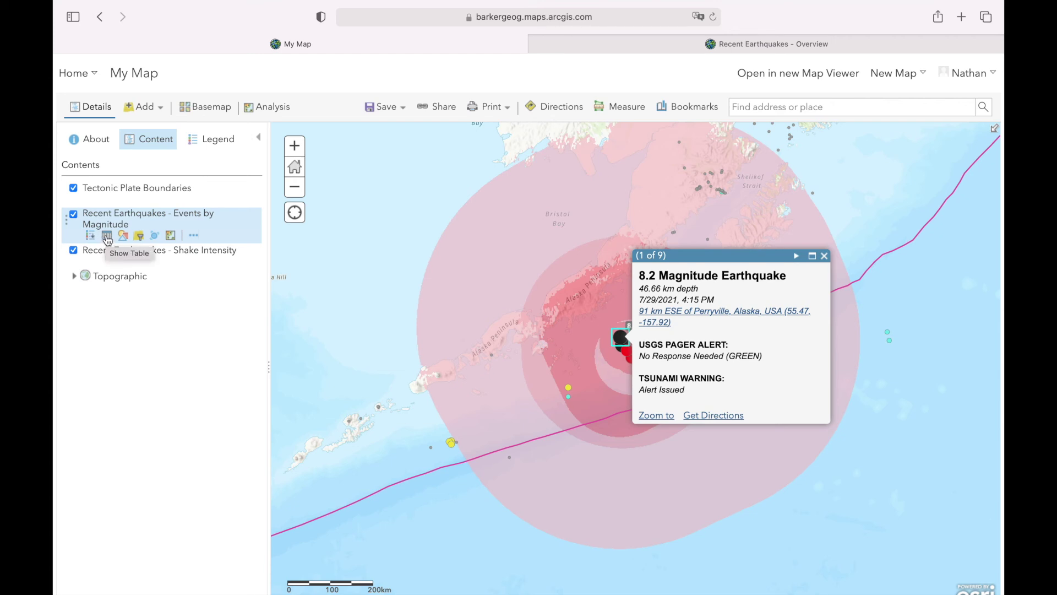
click(106, 237)
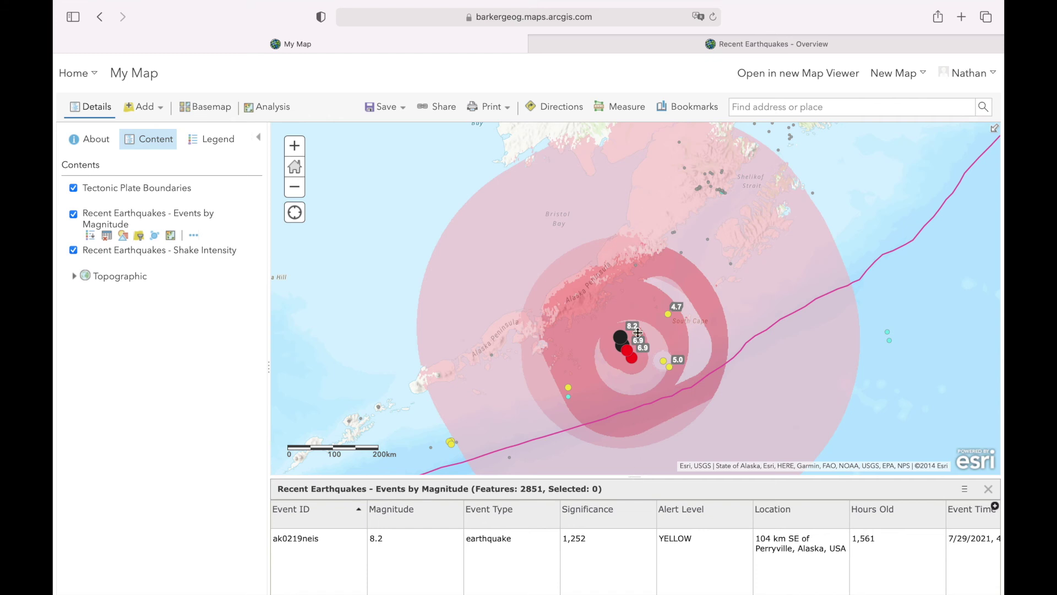
- Enlarge the attribute table and scroll through its significance, alert, felt and tsunami columns
drag(636, 269, 636, 240)
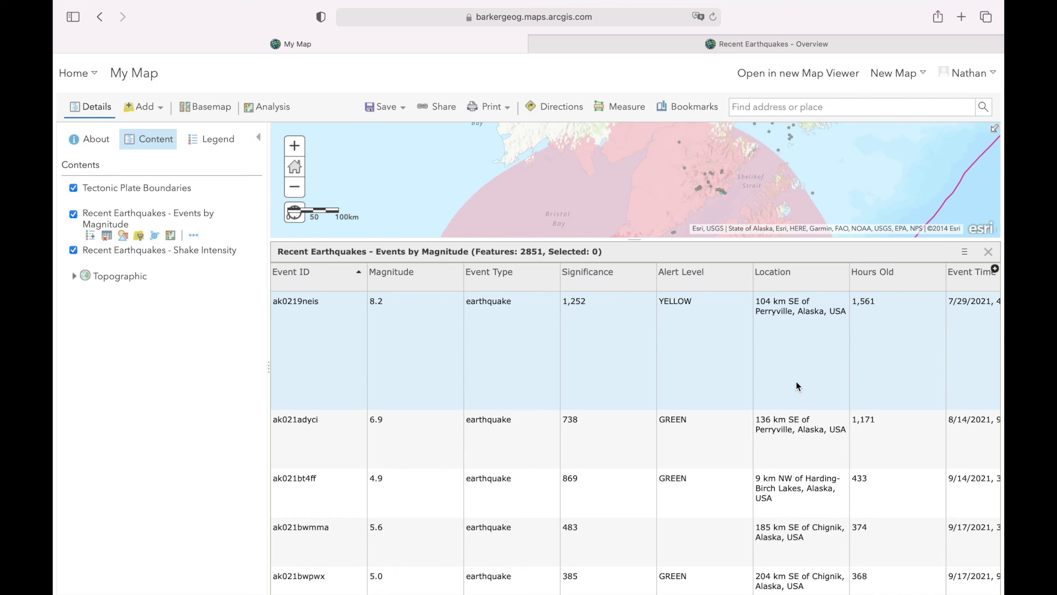
scroll(797, 381, right, 3)
scroll(796, 381, right, 5)
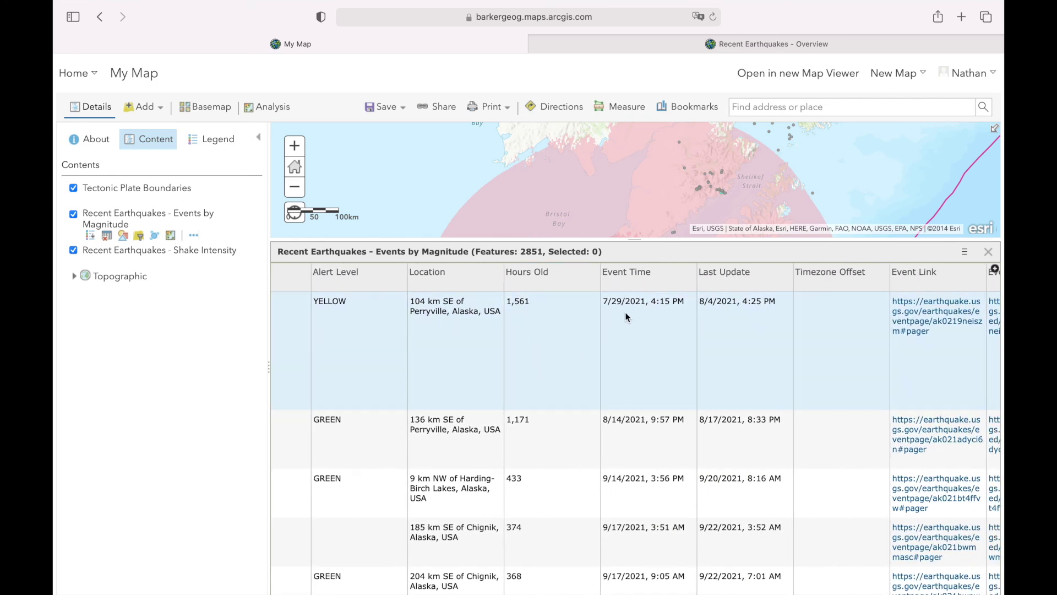
scroll(635, 347, right, 4)
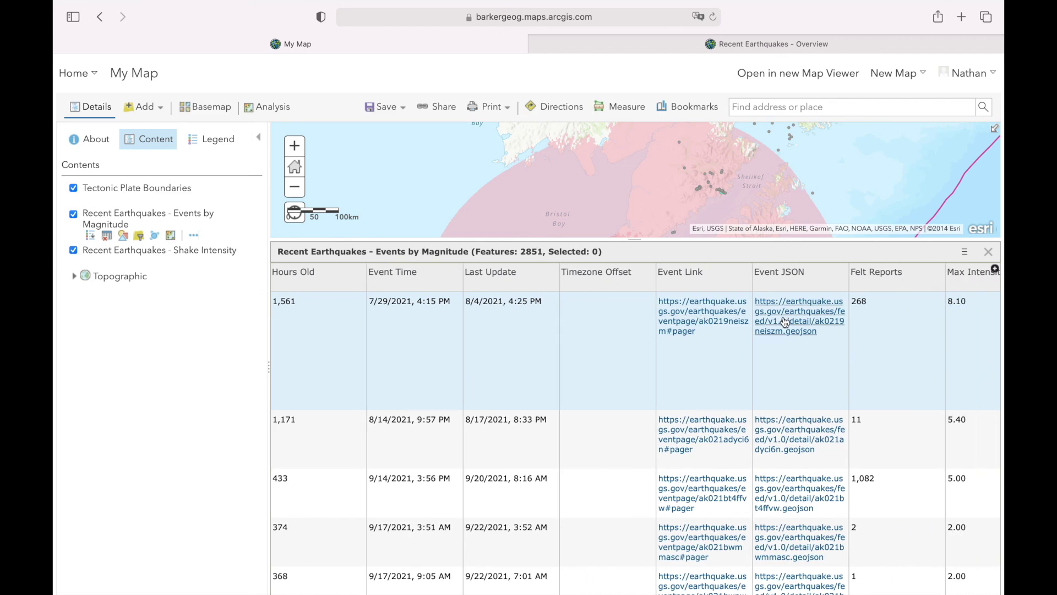
scroll(787, 333, right, 2)
scroll(789, 334, right, 5)
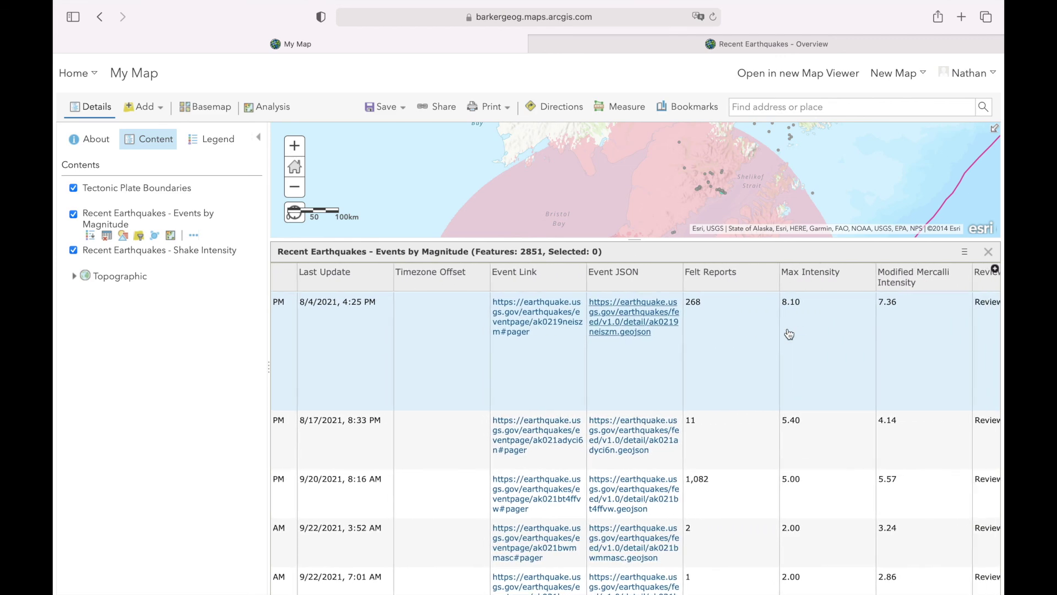
scroll(789, 335, right, 5)
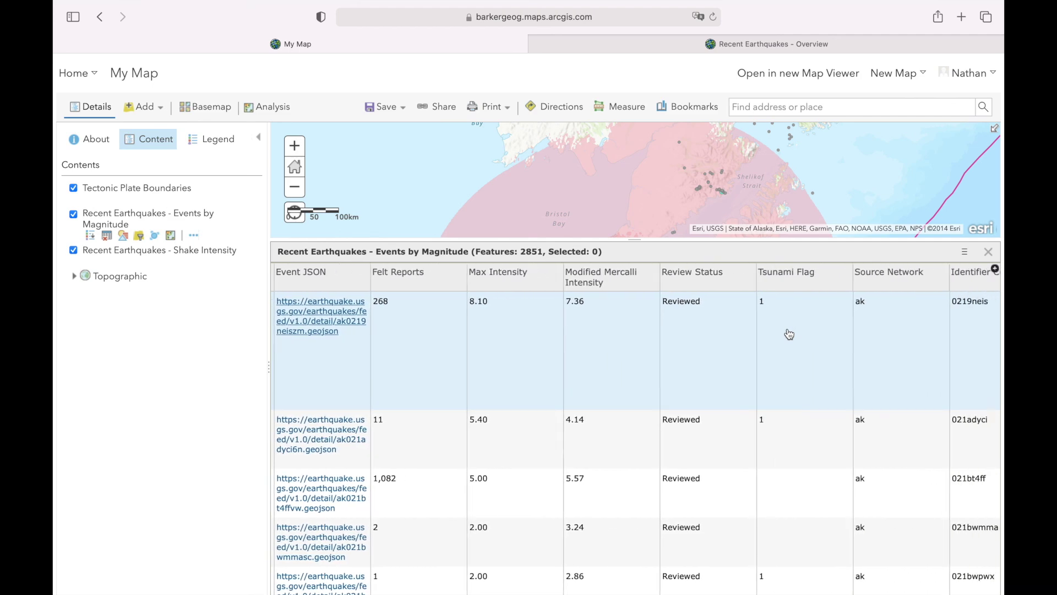
scroll(789, 334, left, 15)
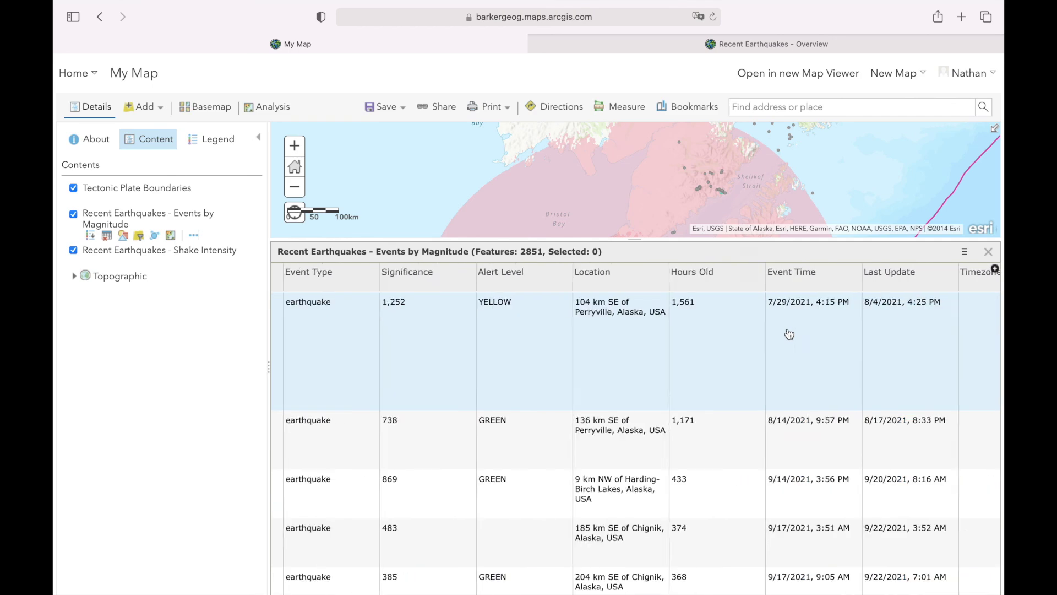